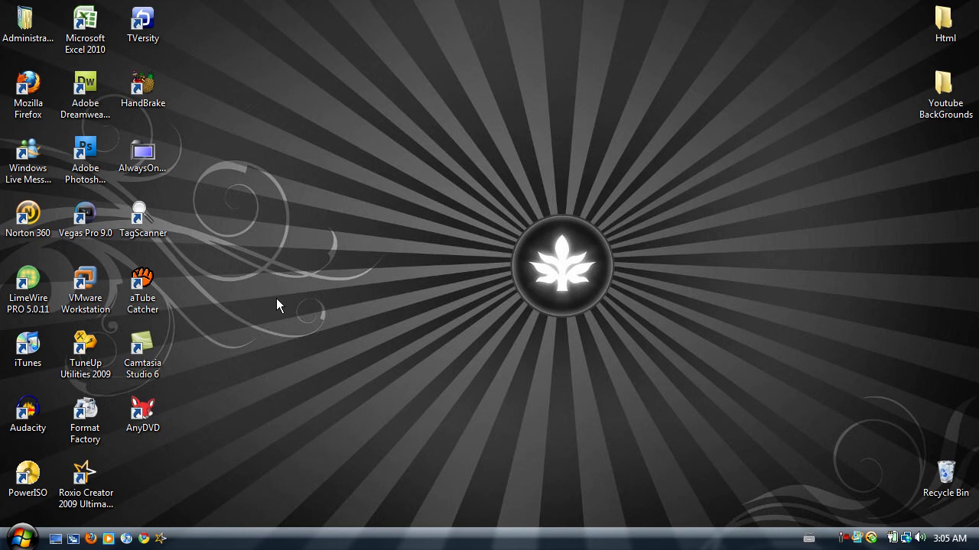
Replace the old taskkill command in the Run dialog with msconfig and run it.
{"action": "key", "text": "super+r"}
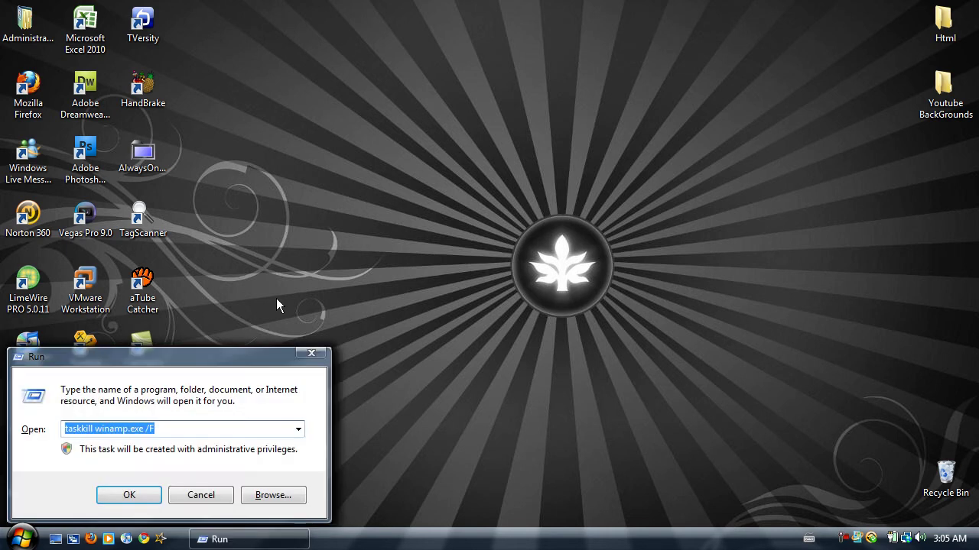
{"action": "key", "text": "BackSpace"}
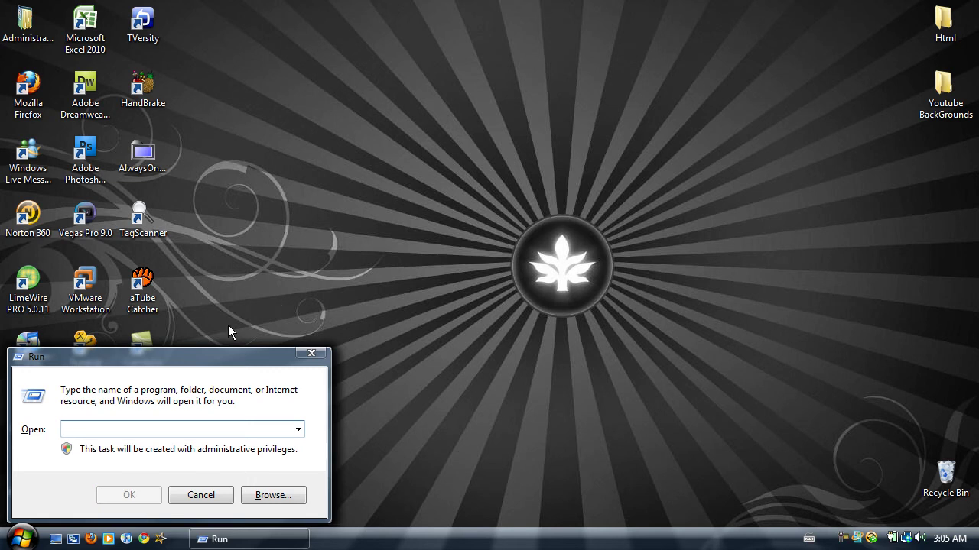
{"action": "left_click_drag", "start_coordinate": [204, 349], "coordinate": [468, 203]}
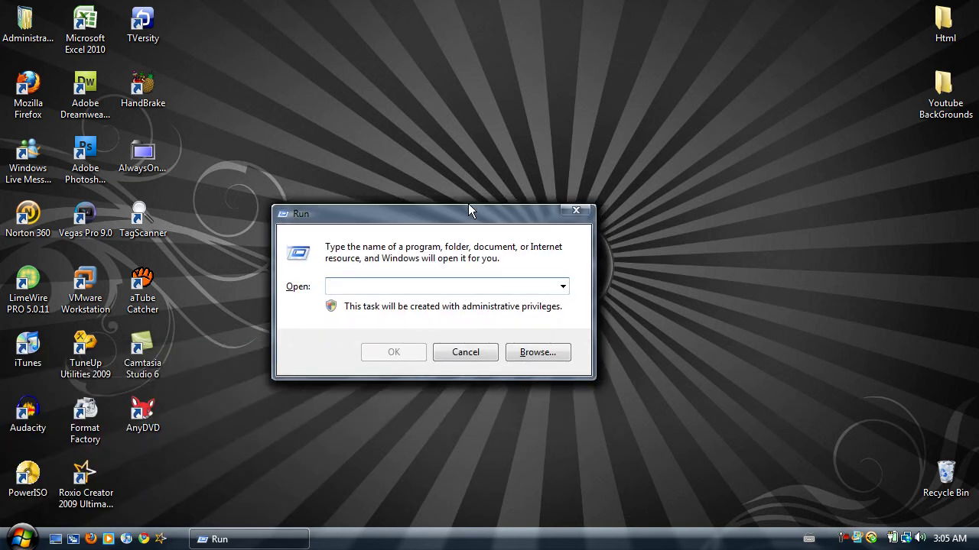
{"action": "type", "text": "mscongif"}
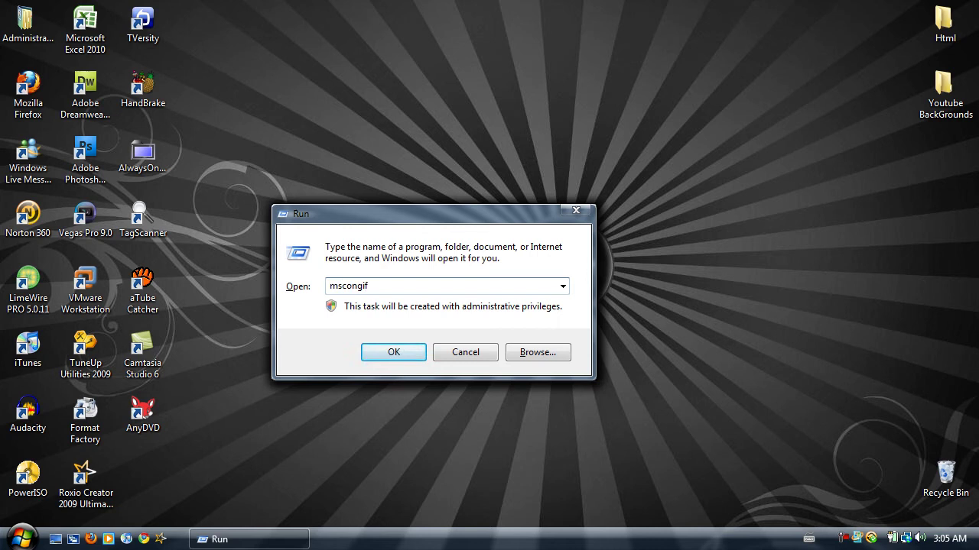
{"action": "key", "text": "BackSpace"}
{"action": "key", "text": "BackSpace"}
{"action": "key", "text": "BackSpace"}
{"action": "type", "text": "fig"}
{"action": "key", "text": "Return"}
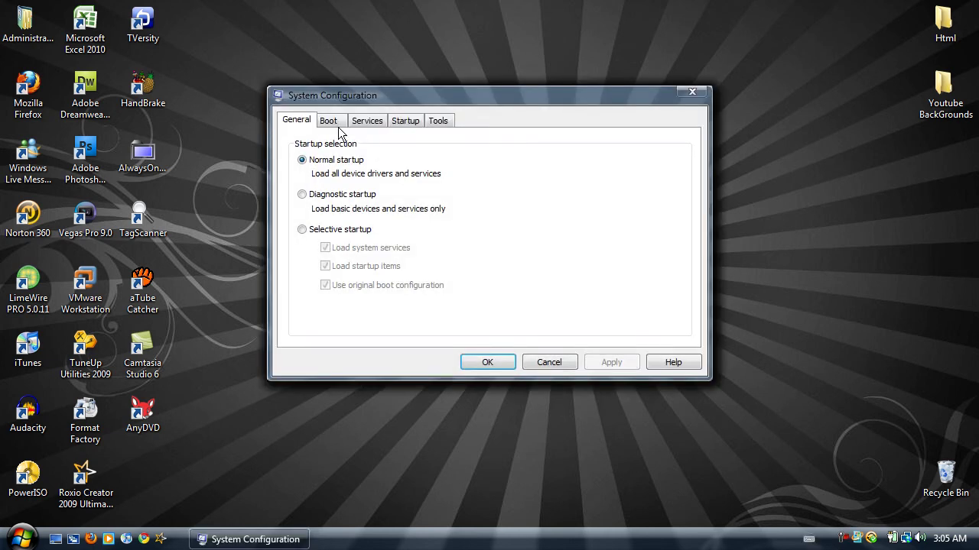
Go to the Services tab of System Configuration, passing through the Boot tab.
{"action": "left_click", "coordinate": [337, 124]}
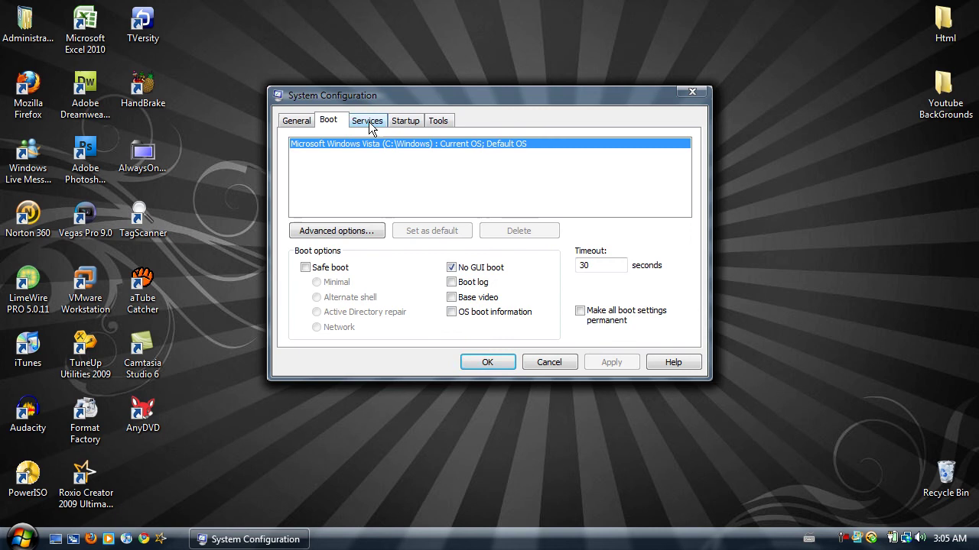
{"action": "left_click", "coordinate": [367, 122]}
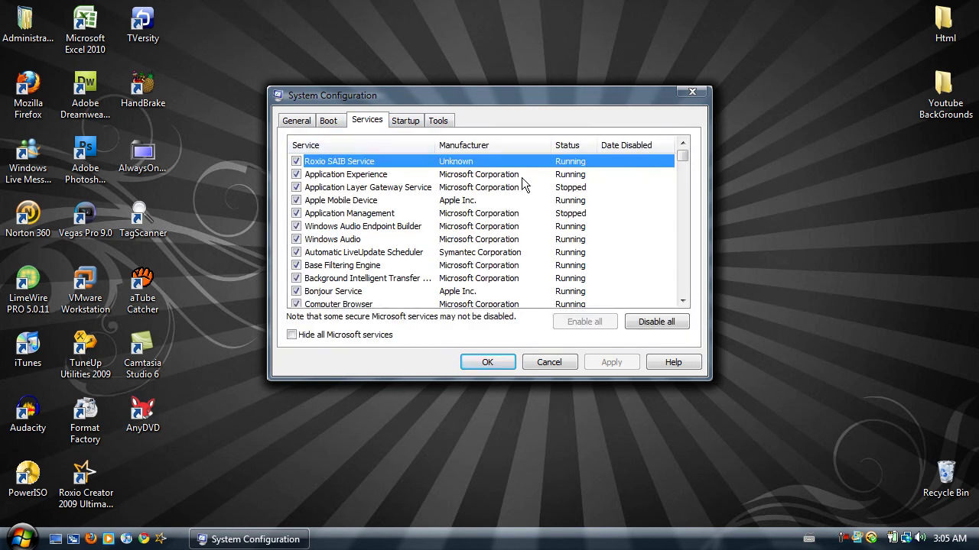
Hide all Microsoft services so only third-party services are listed.
{"action": "left_click", "coordinate": [333, 340]}
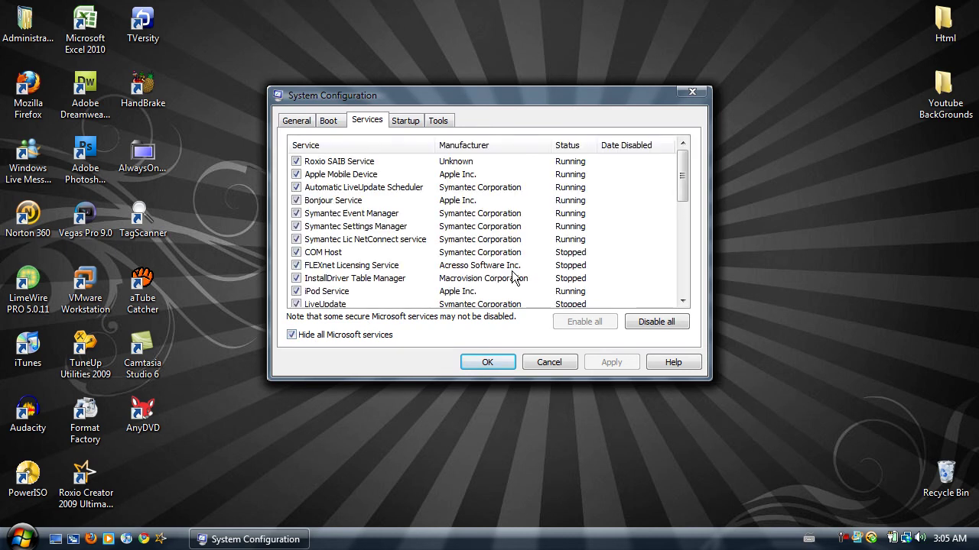
{"action": "left_click", "coordinate": [511, 269]}
{"action": "scroll", "coordinate": [512, 271], "scroll_direction": "down", "scroll_amount": 5}
{"action": "scroll", "coordinate": [511, 274], "scroll_direction": "up", "scroll_amount": 4}
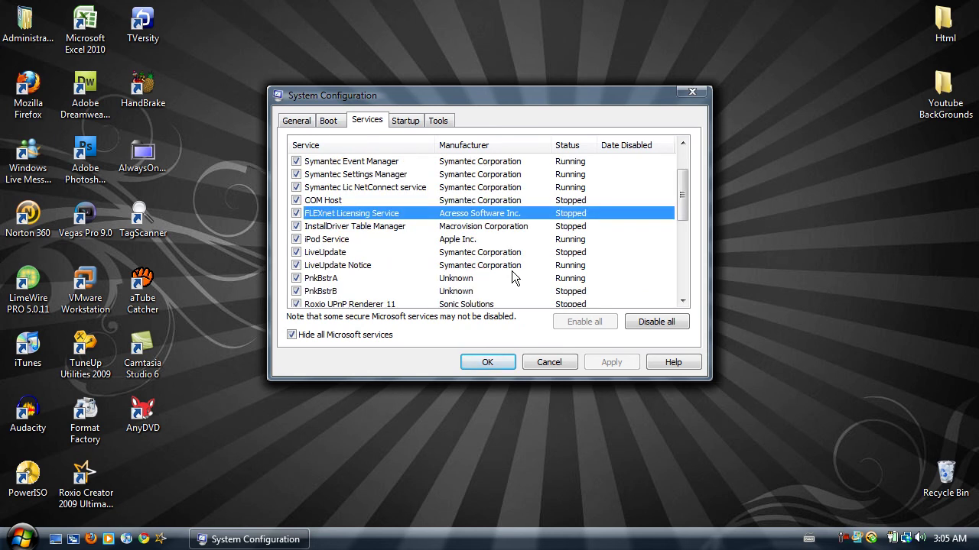
{"action": "scroll", "coordinate": [512, 277], "scroll_direction": "up", "scroll_amount": 2}
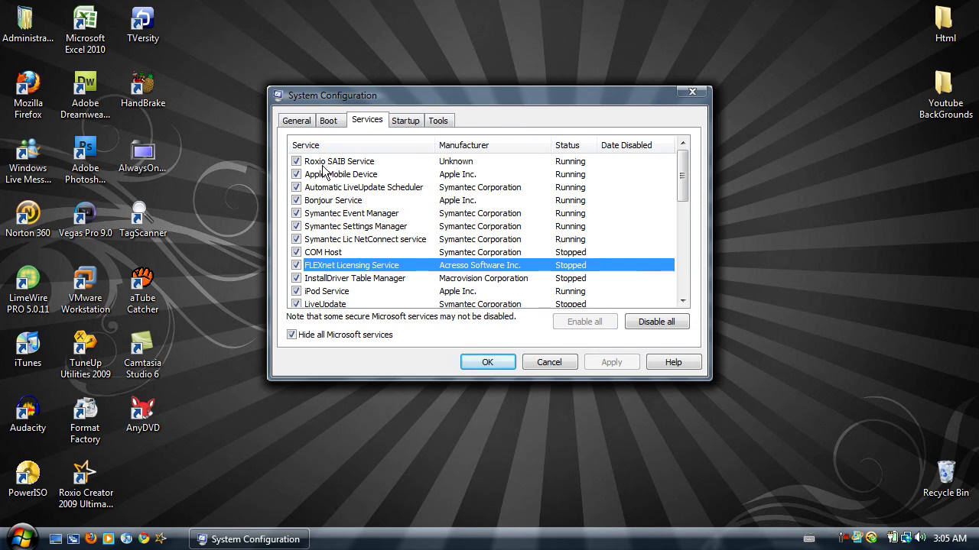
Uncheck Roxio SAIB, Apple Mobile Device, Automatic LiveUpdate Scheduler and Bonjour services.
{"action": "left_click", "coordinate": [296, 162]}
{"action": "left_click", "coordinate": [296, 174]}
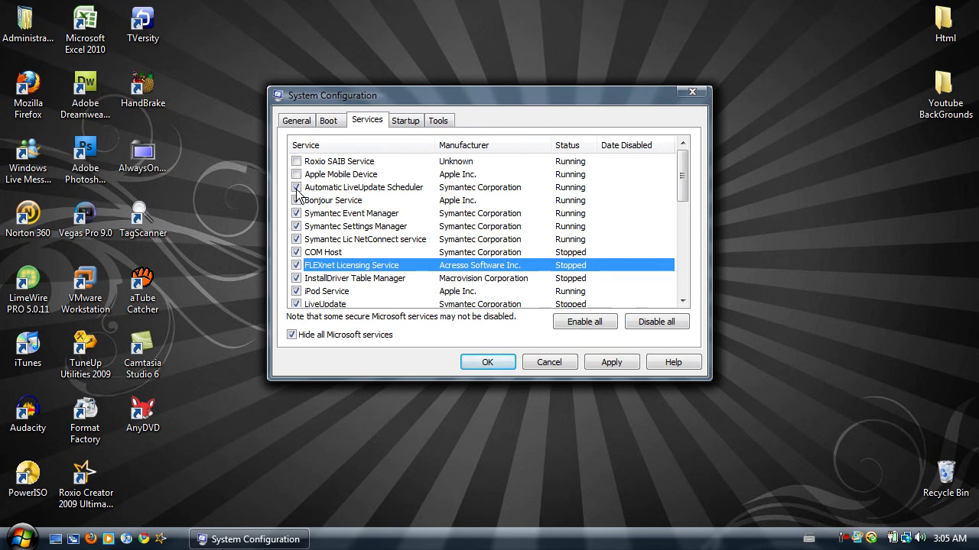
{"action": "left_click", "coordinate": [296, 188]}
{"action": "left_click", "coordinate": [295, 201]}
Uncheck the FLEXnet Licensing, iPod, PnkBstrA and PnkBstrB services.
{"action": "left_click", "coordinate": [297, 268]}
{"action": "scroll", "coordinate": [350, 294], "scroll_direction": "down", "scroll_amount": 1}
{"action": "left_click", "coordinate": [297, 254]}
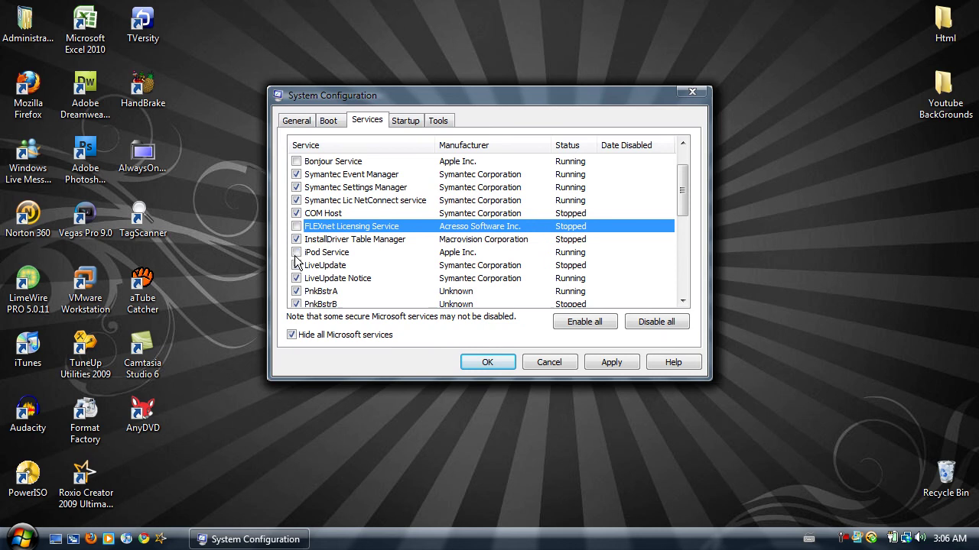
{"action": "scroll", "coordinate": [298, 271], "scroll_direction": "down", "scroll_amount": 1}
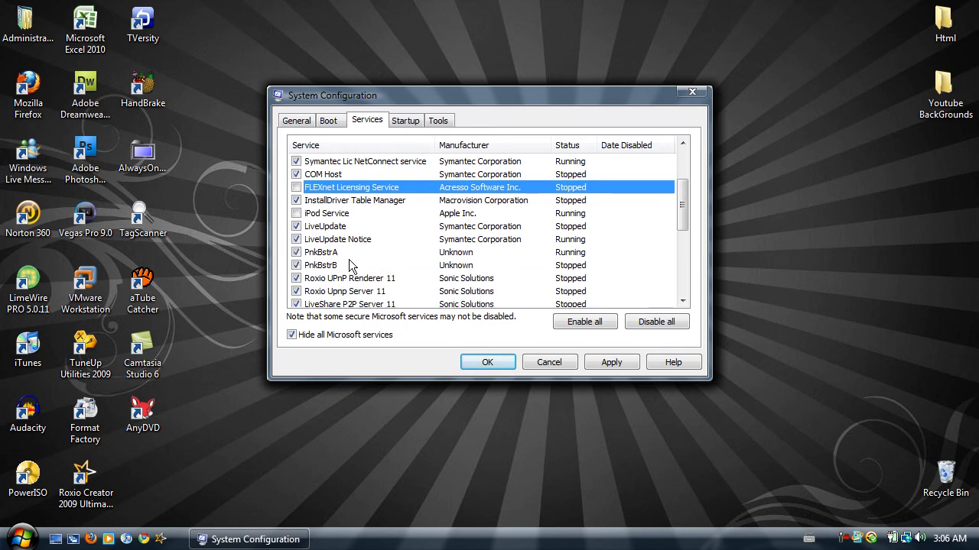
{"action": "left_click", "coordinate": [296, 252]}
{"action": "left_click", "coordinate": [299, 264]}
Uncheck Roxio UPnP Renderer 11, Roxio Upnp Server 11, LiveShare P2P Server 11 and RoxMediaDB11.
{"action": "scroll", "coordinate": [306, 248], "scroll_direction": "down", "scroll_amount": 1}
{"action": "left_click", "coordinate": [297, 240]}
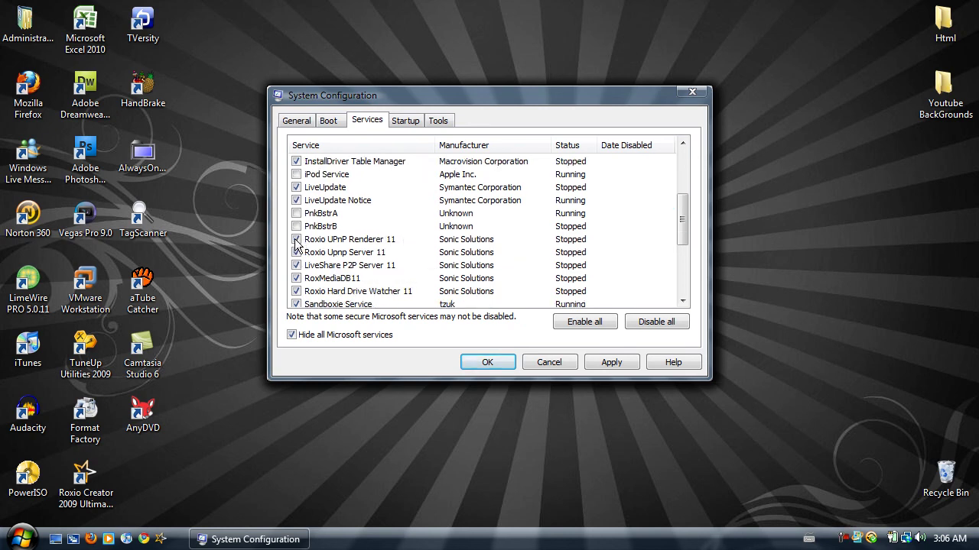
{"action": "left_click", "coordinate": [297, 253]}
{"action": "left_click", "coordinate": [297, 266]}
{"action": "left_click", "coordinate": [296, 279]}
Uncheck Roxio Hard Drive Watcher 11, Sandboxie Service and TeamViewer 4, then review the remaining services.
{"action": "scroll", "coordinate": [297, 280], "scroll_direction": "down", "scroll_amount": 2}
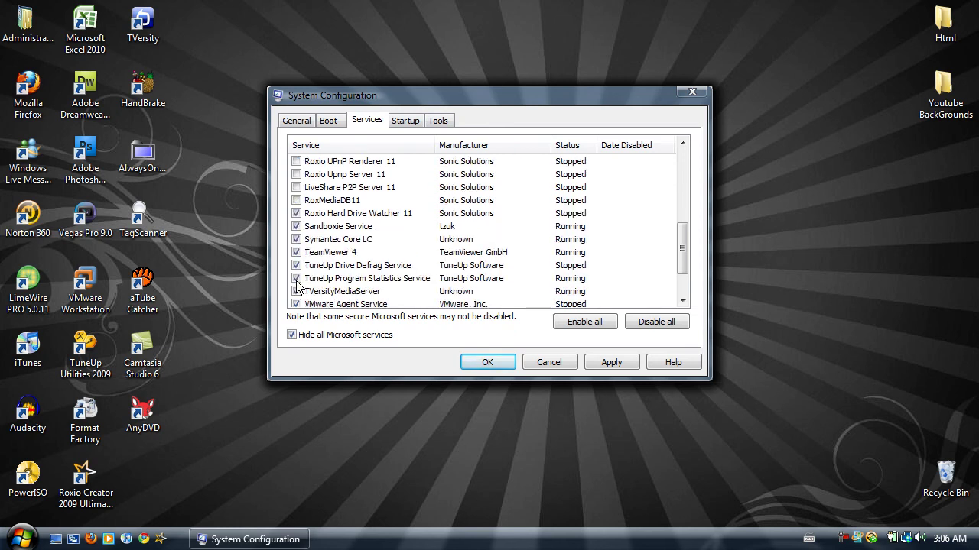
{"action": "left_click", "coordinate": [296, 214]}
{"action": "left_click", "coordinate": [297, 226]}
{"action": "left_click", "coordinate": [296, 239]}
{"action": "left_click", "coordinate": [297, 252]}
{"action": "scroll", "coordinate": [403, 298], "scroll_direction": "down", "scroll_amount": 1}
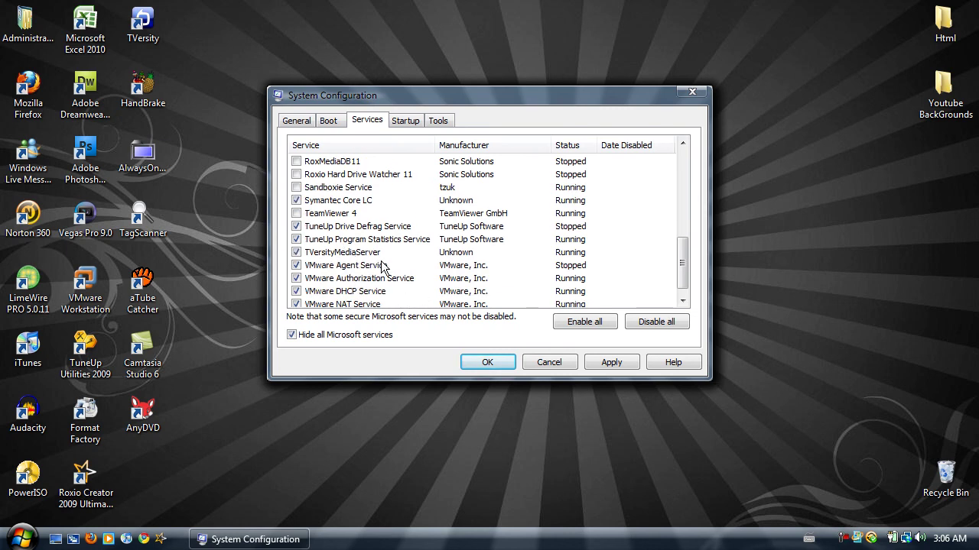
{"action": "scroll", "coordinate": [387, 271], "scroll_direction": "down", "scroll_amount": 1}
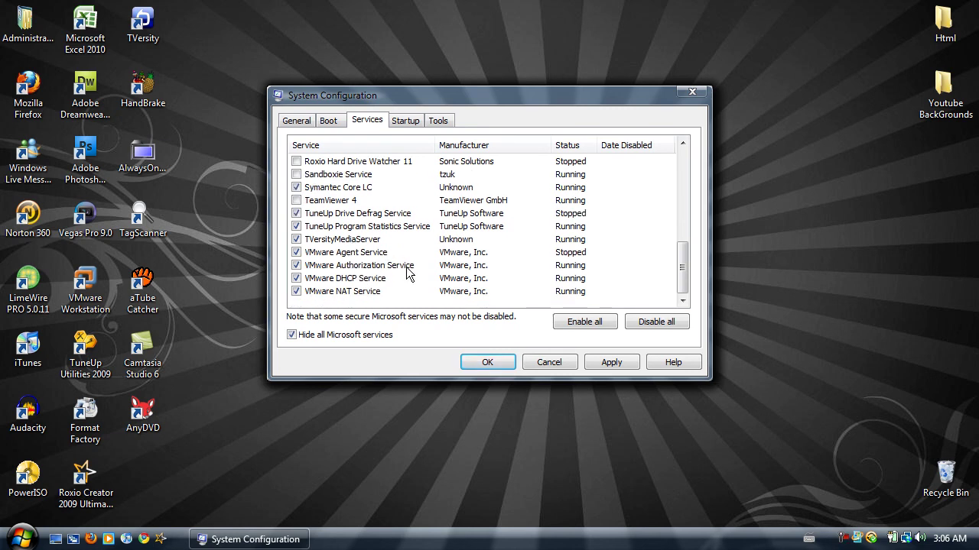
On the Startup tab, widen the Manufacturer column and uncheck Windows Defender.
{"action": "left_click", "coordinate": [412, 127]}
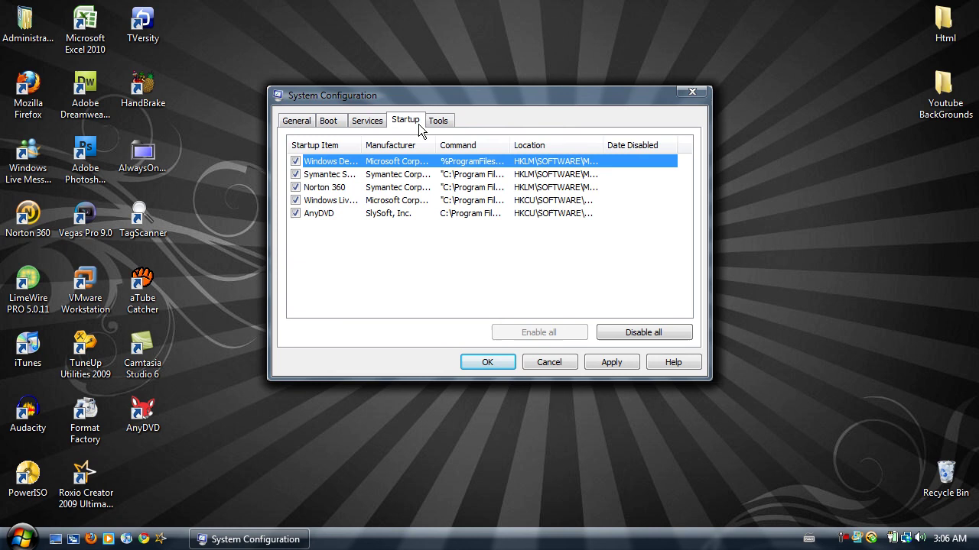
{"action": "left_click_drag", "start_coordinate": [435, 144], "coordinate": [457, 145]}
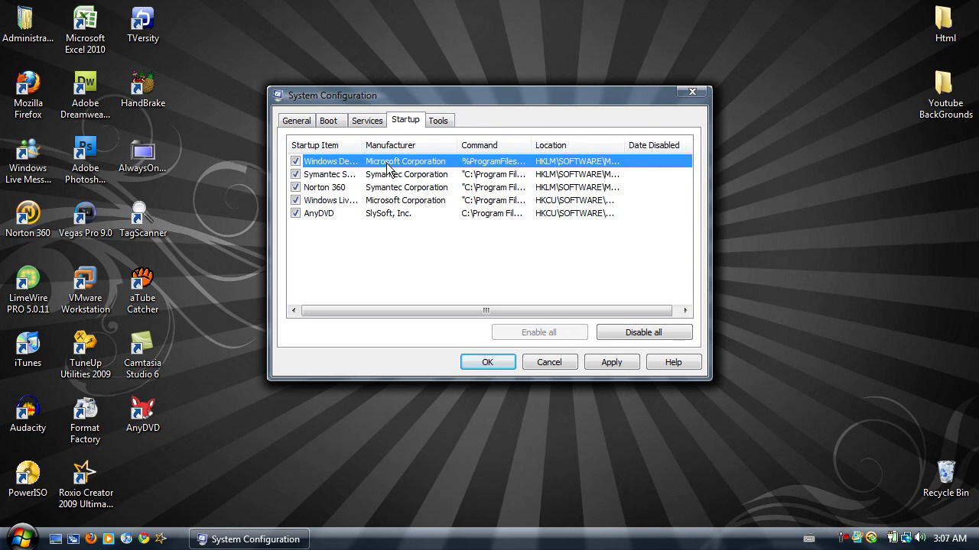
{"action": "left_click", "coordinate": [296, 162]}
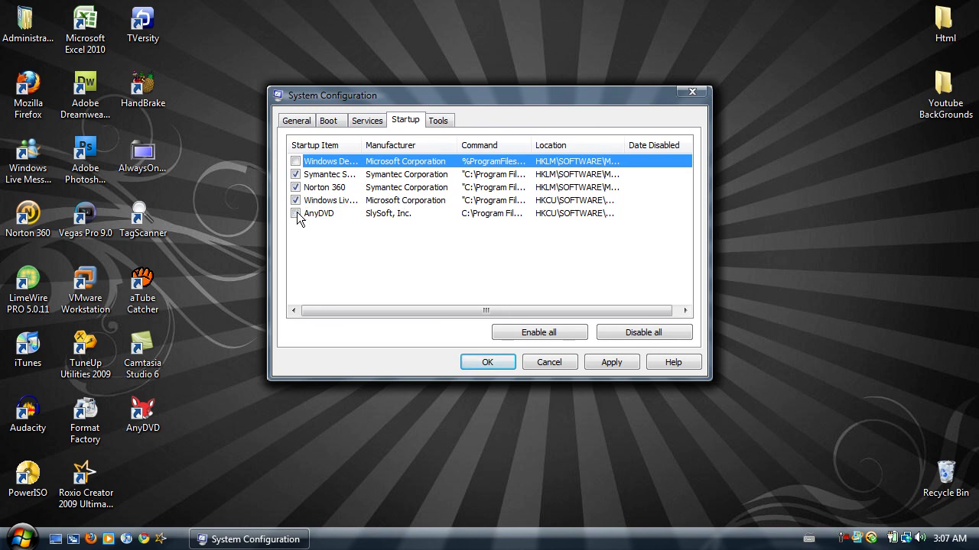
Apply the changes with OK and choose Exit without restart.
{"action": "left_click", "coordinate": [495, 364]}
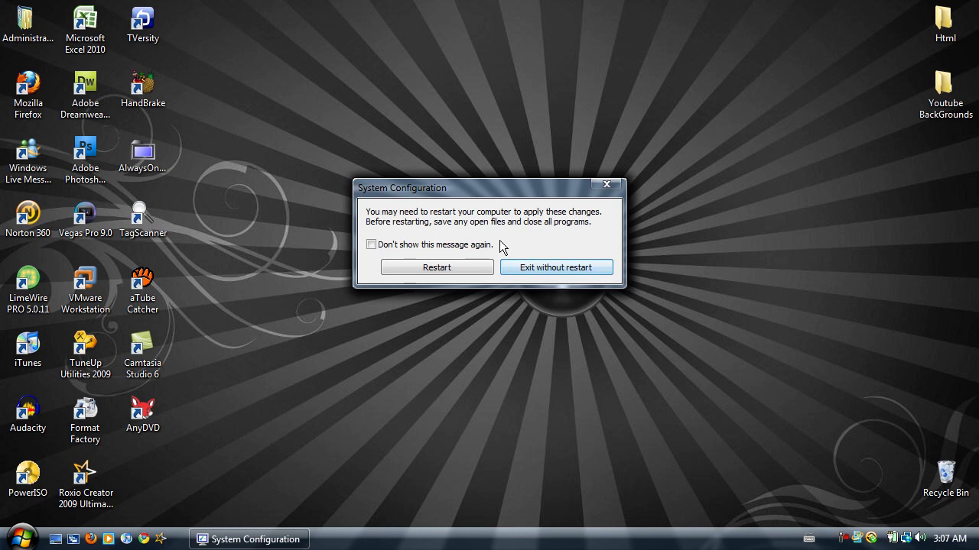
{"action": "left_click", "coordinate": [572, 269]}
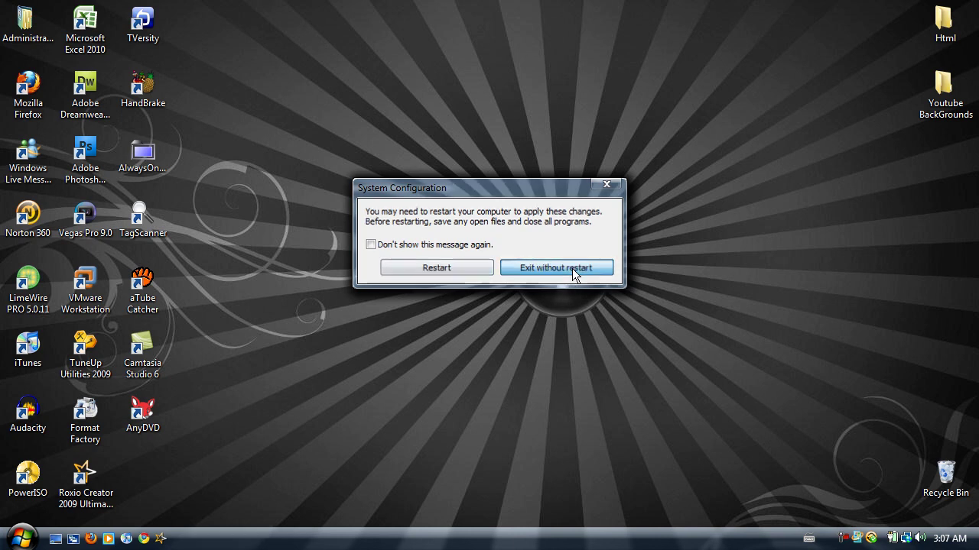